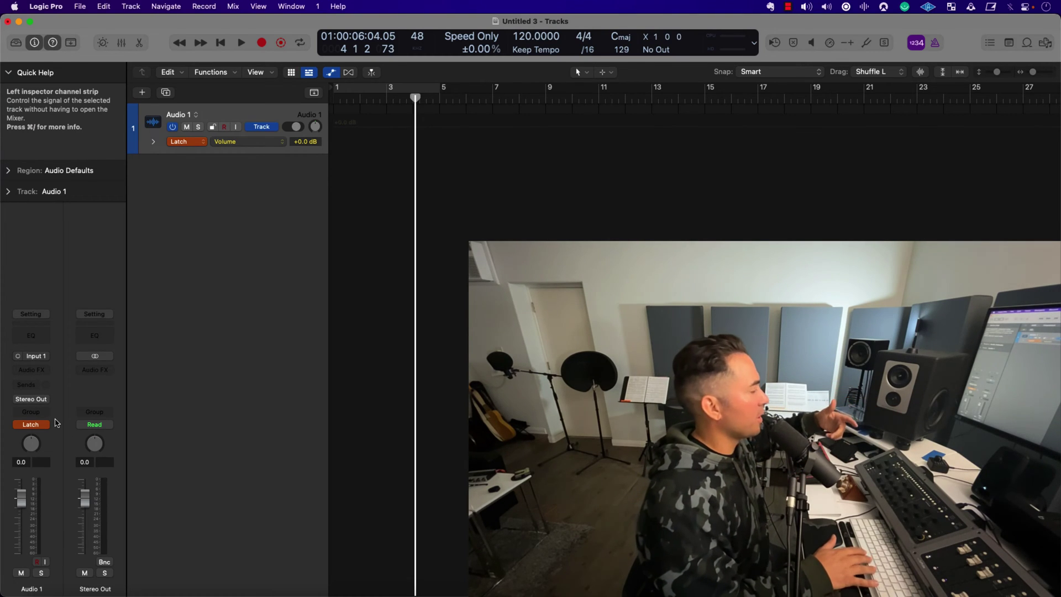
Play the project twice, lowering then raising Audio 1's volume fader during playback.
key(space)
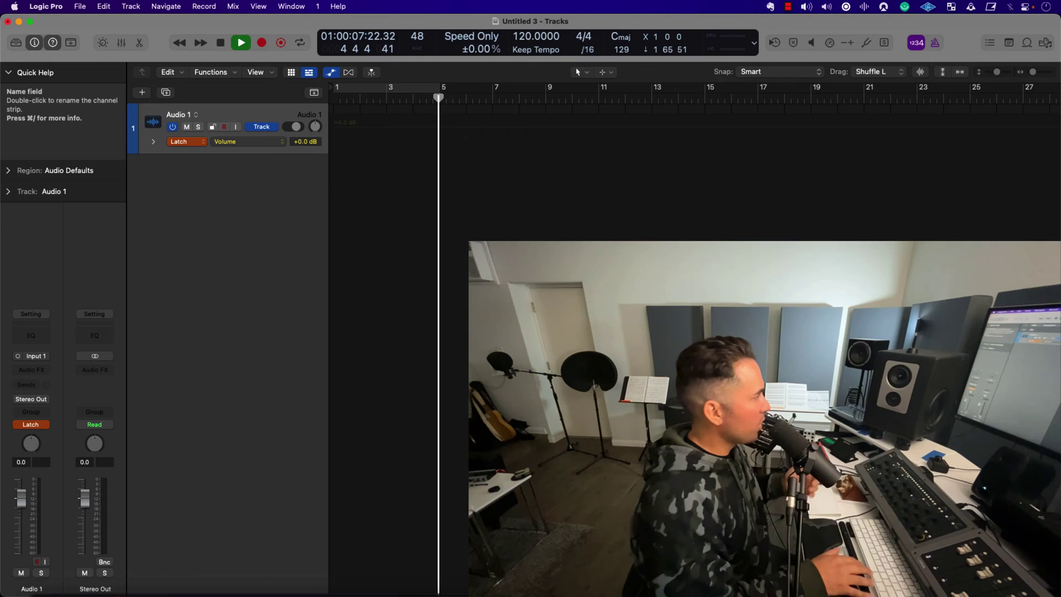
drag(21, 498, 27, 505)
key(space)
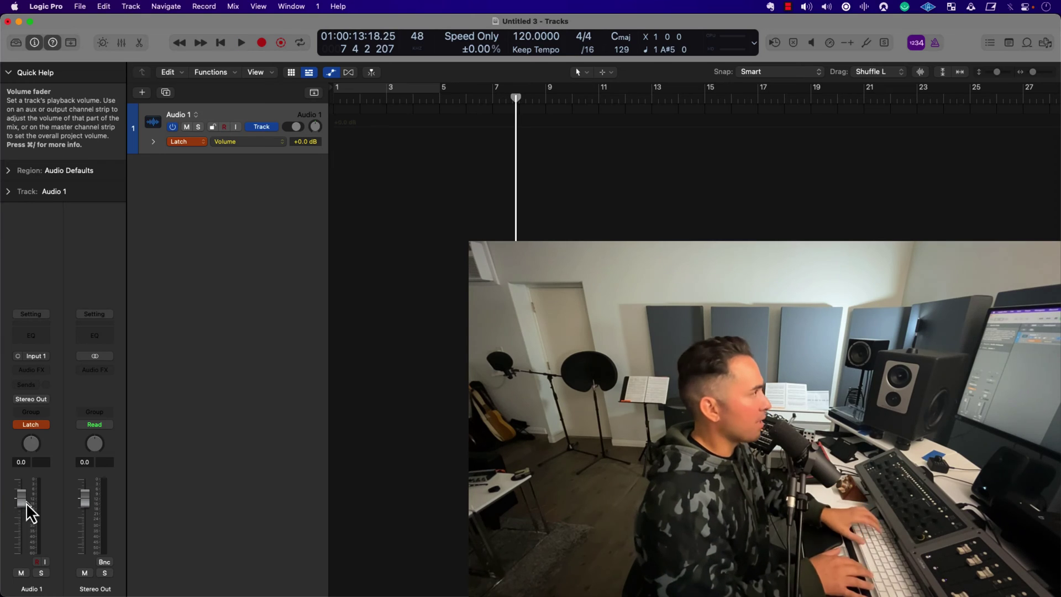
click(361, 127)
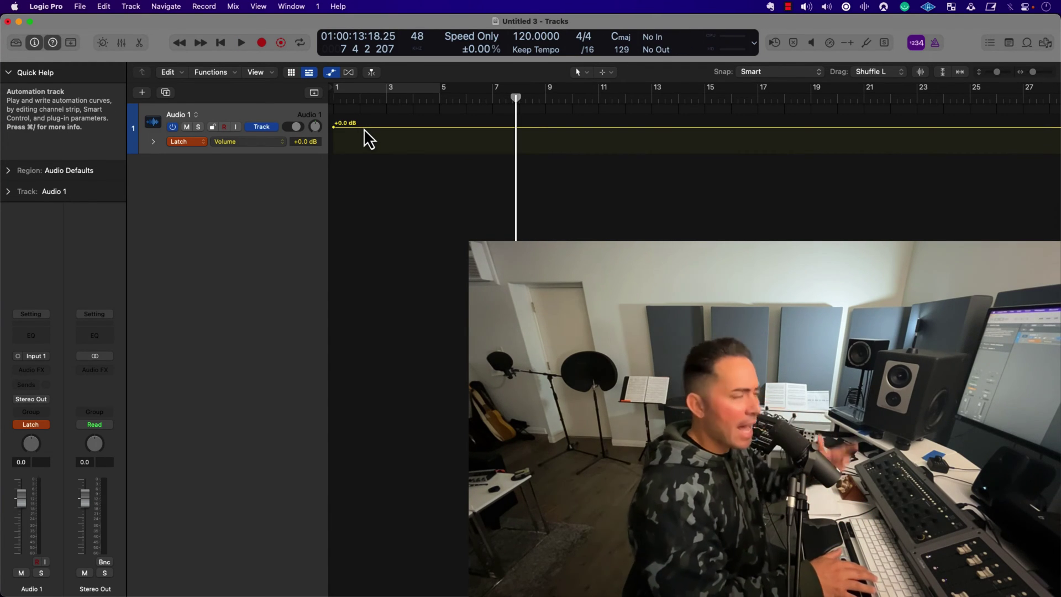
key(Return)
key(space)
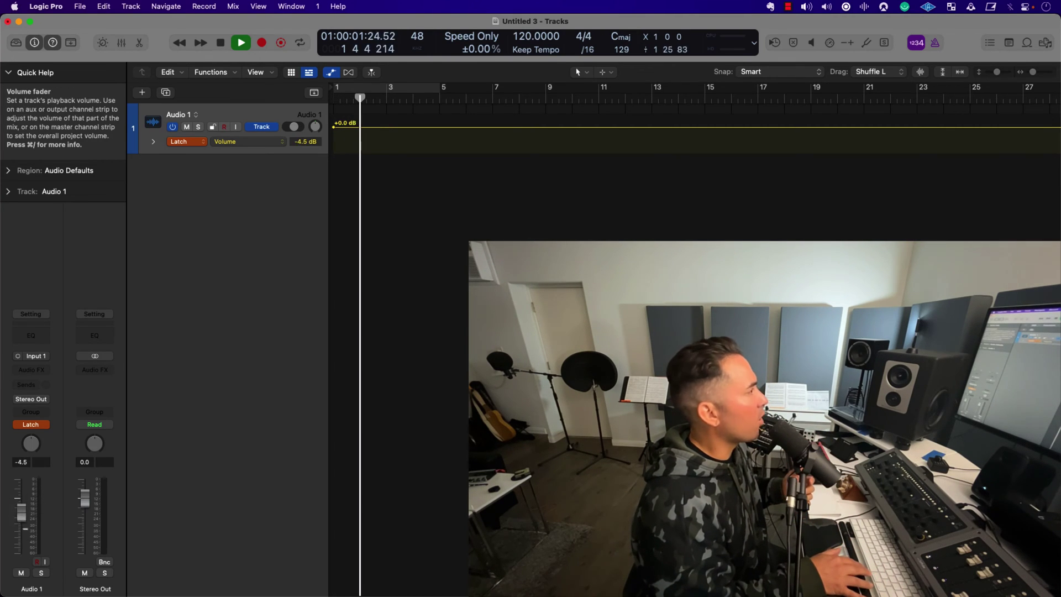
drag(21, 498, 21, 490)
key(space)
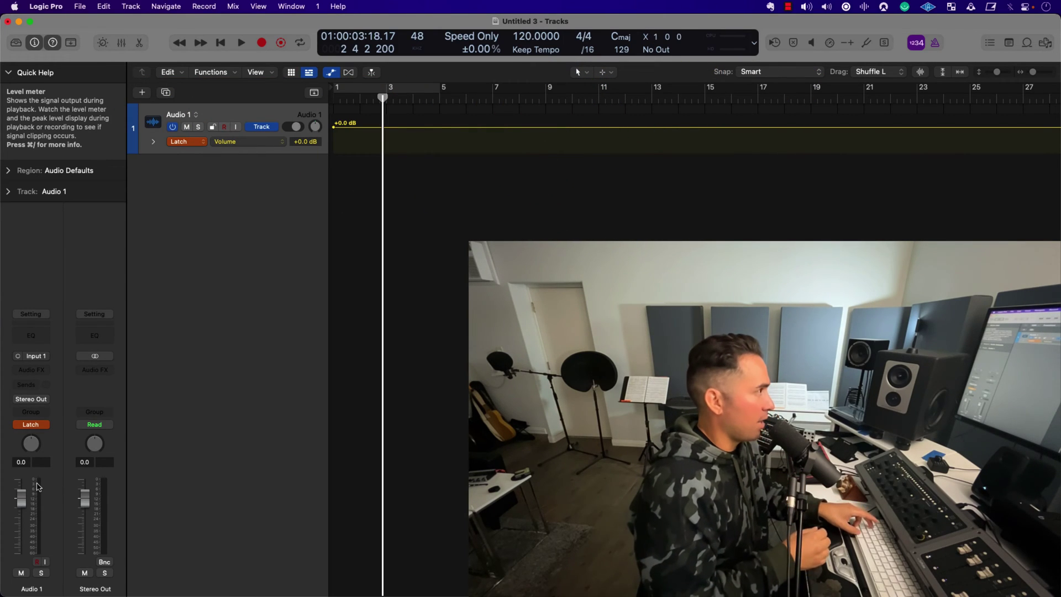
Quit Logic Pro without saving Untitled 3.
key(super+q)
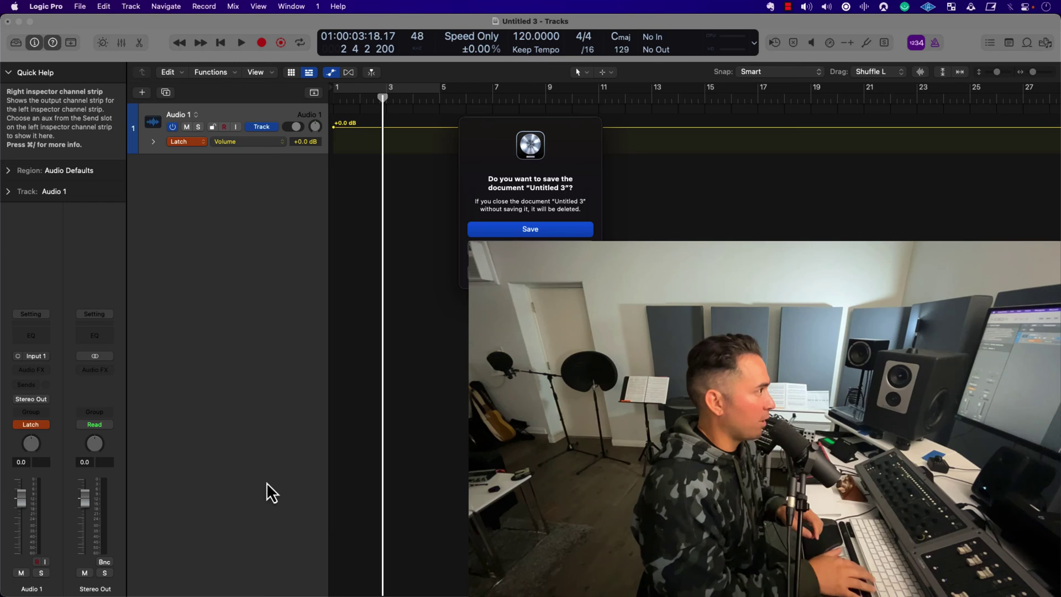
key(super+BackSpace)
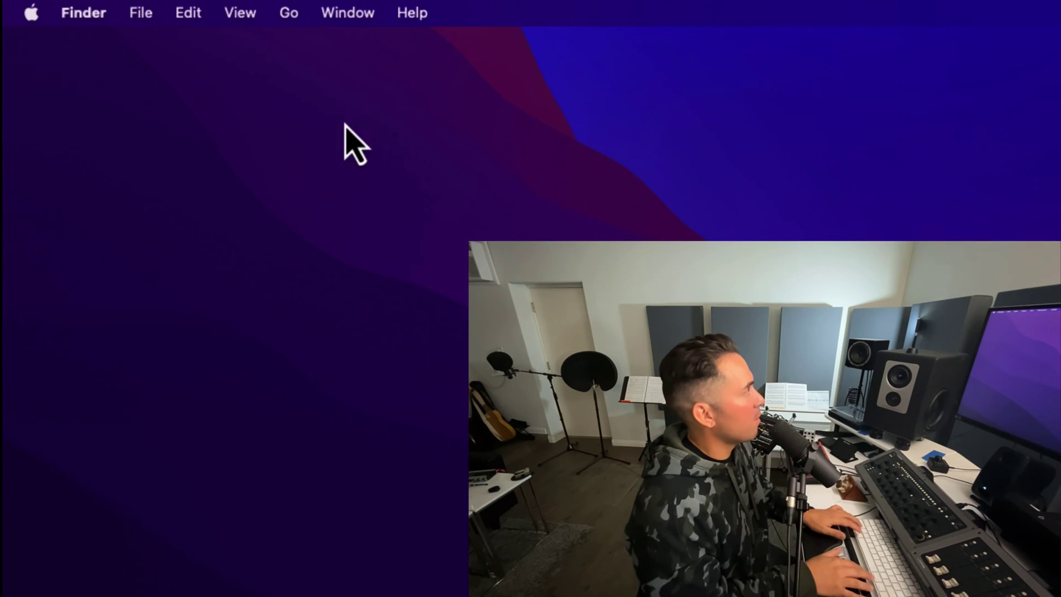
Open the user Library folder from Finder's Go menu and select its Preferences folder.
click(289, 13)
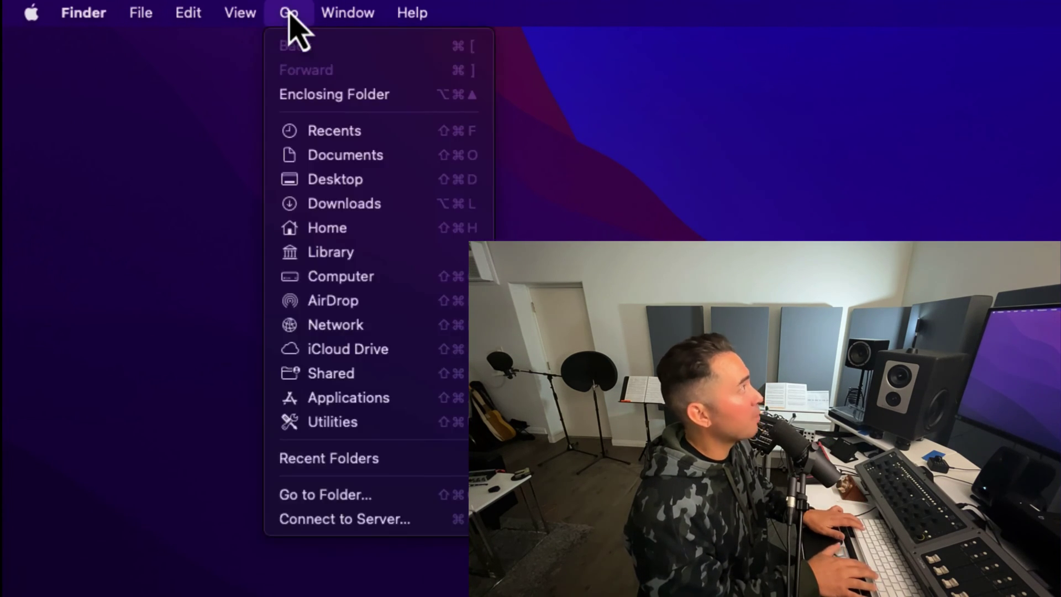
click(406, 251)
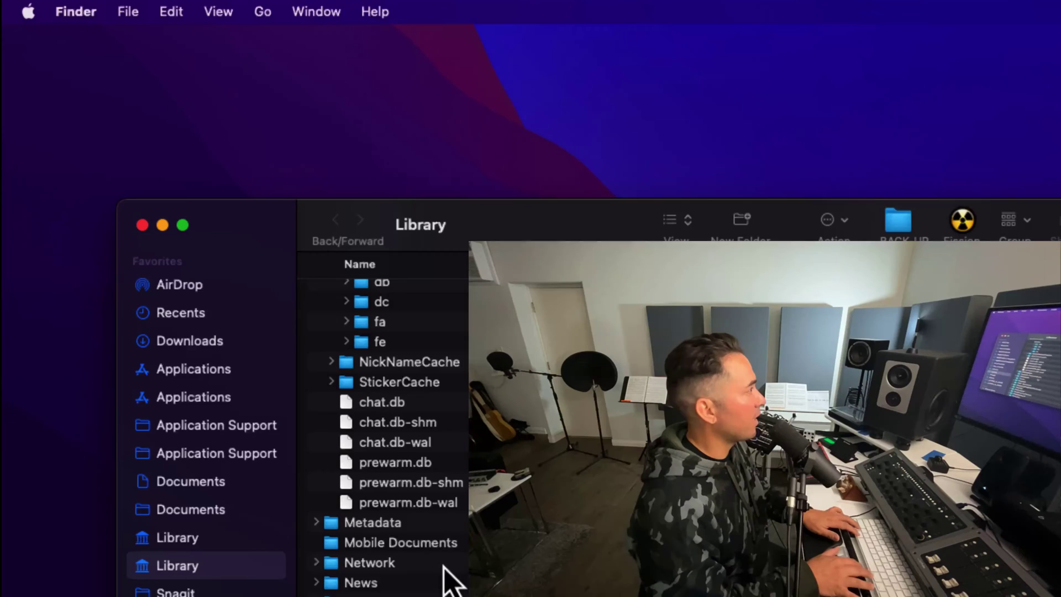
click(247, 395)
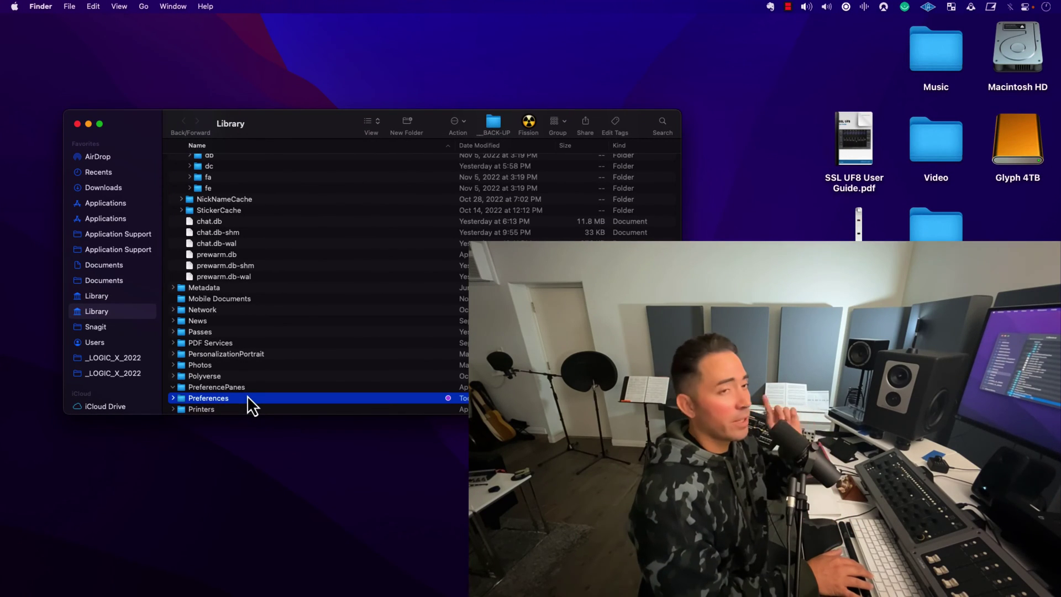
Move com.apple.logic10.plist from the Preferences folder to the Trash.
key(super+Down)
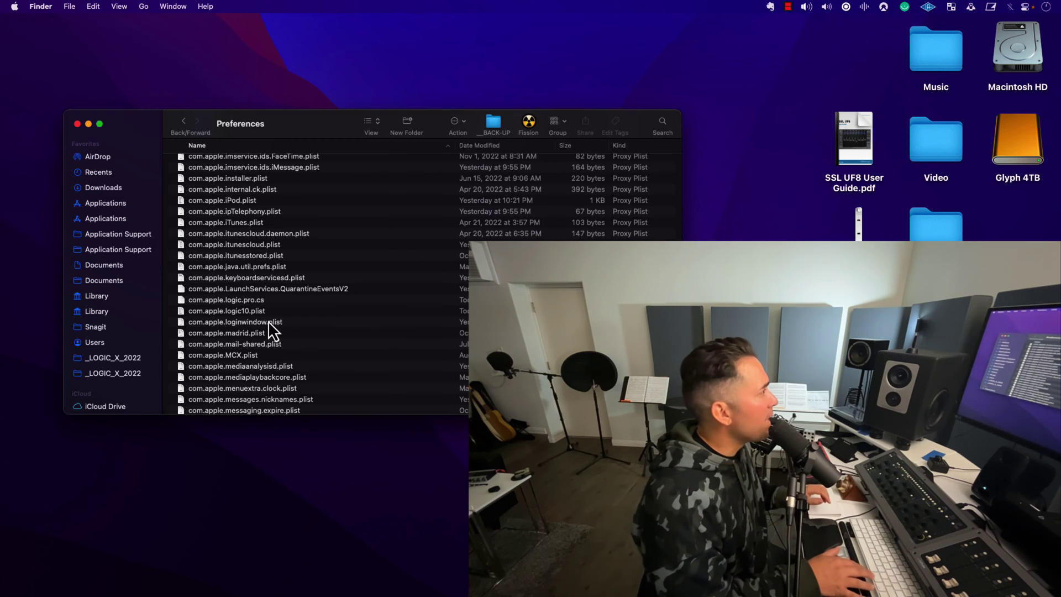
click(257, 312)
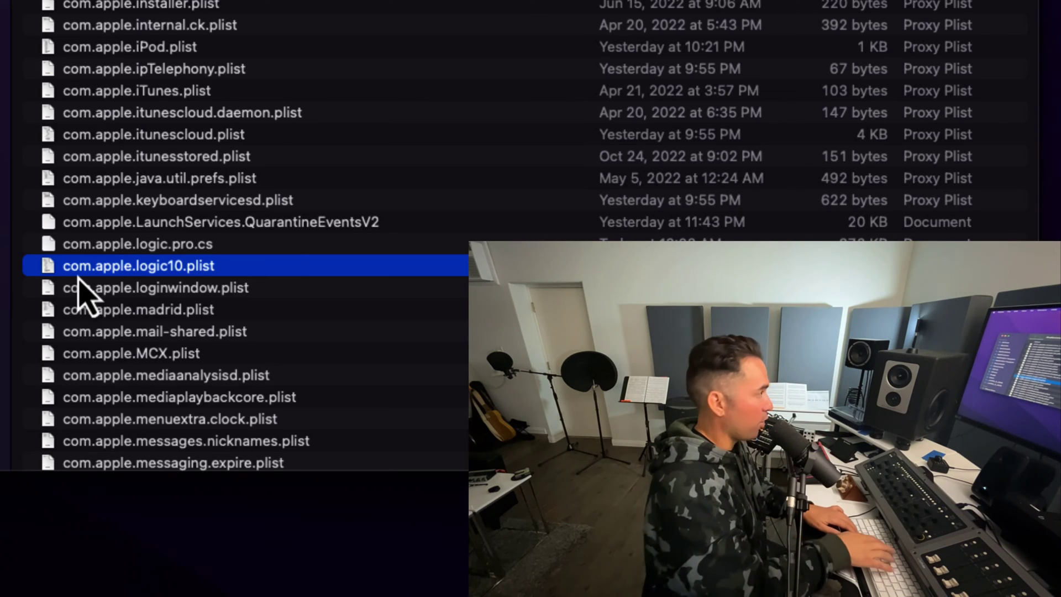
key(super+BackSpace)
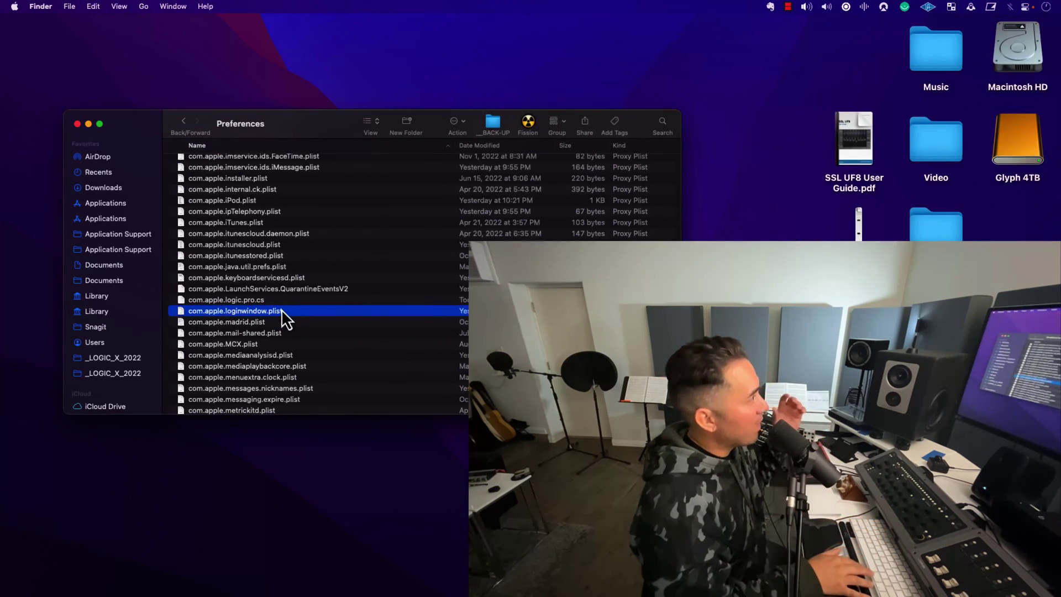
click(281, 206)
Close the Finder window, launch Logic Pro via Spotlight, and dismiss the More Sounds notice.
key(super+w)
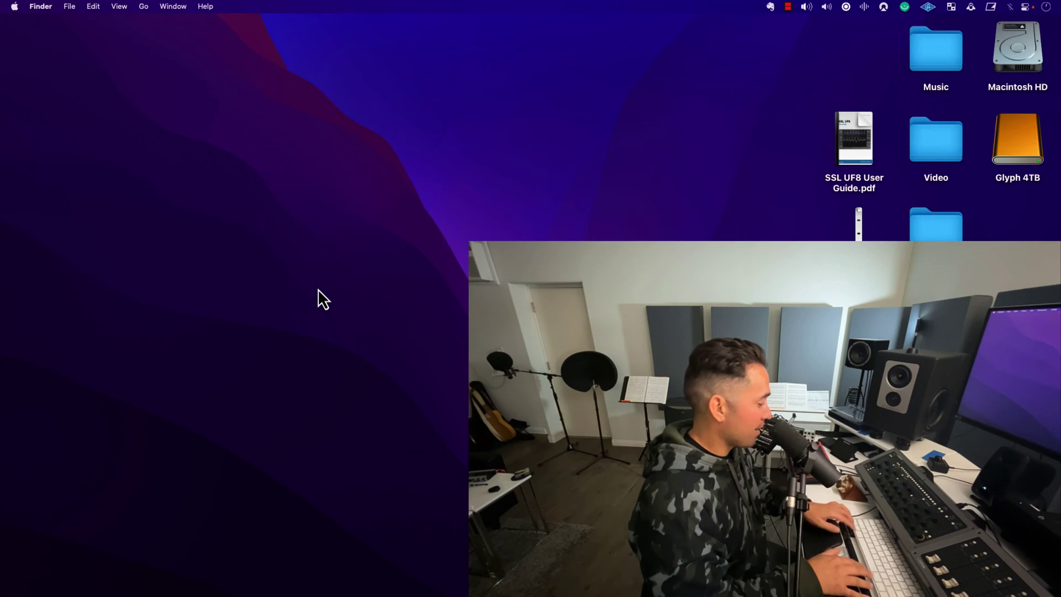
key(super+space)
text(cam)
text(lo)
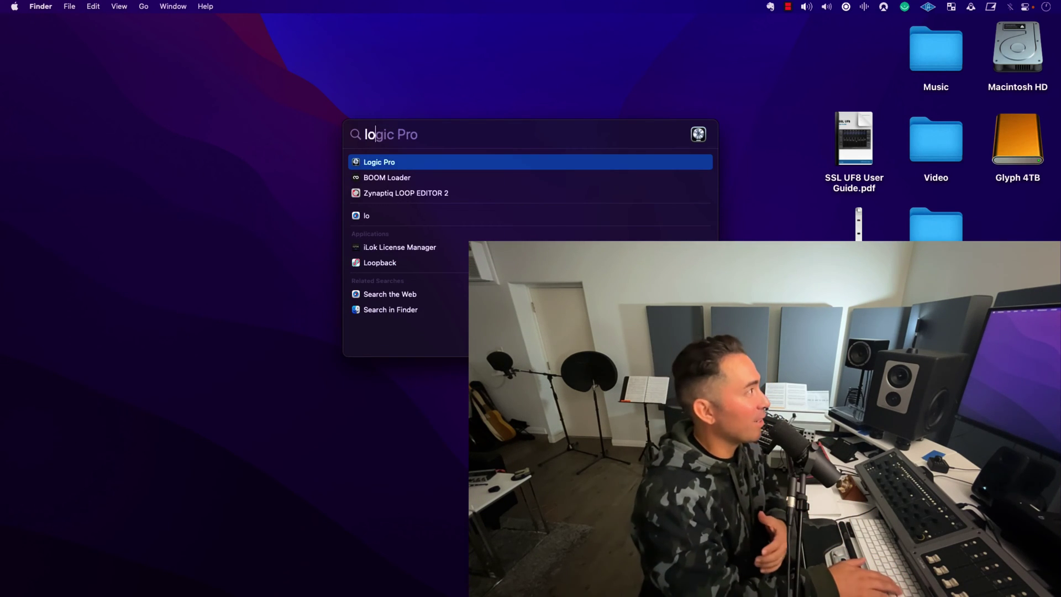
key(Return)
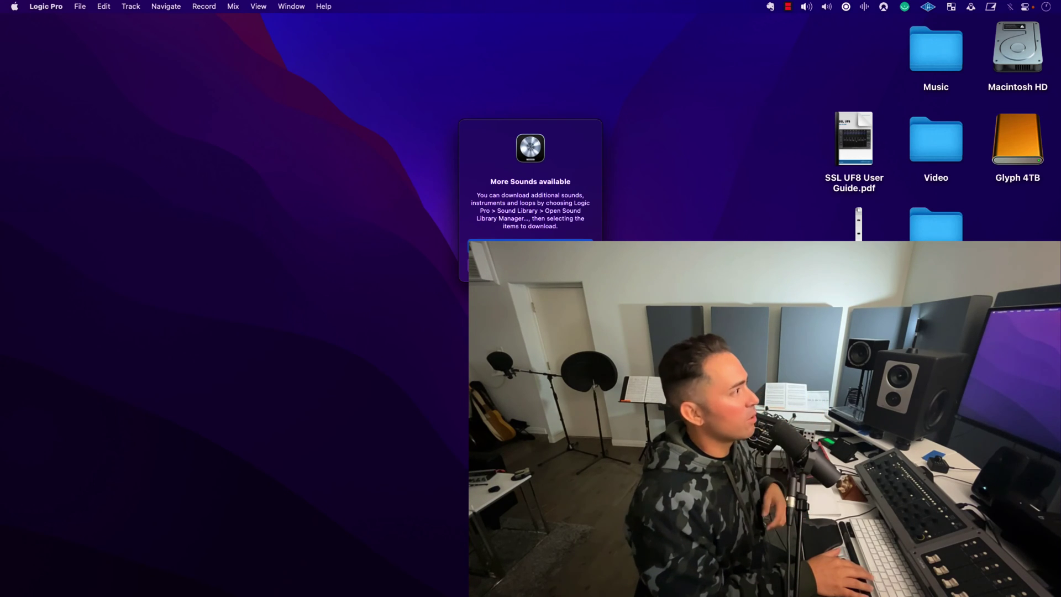
key(Return)
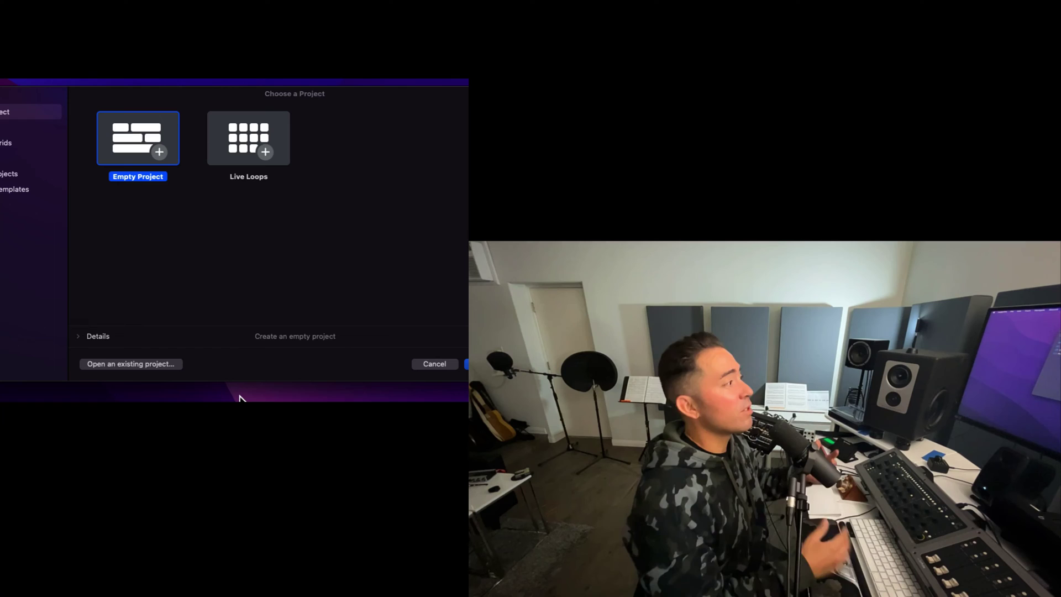
Create an empty project at 48 kHz sample rate with one Audio track.
click(77, 335)
click(218, 453)
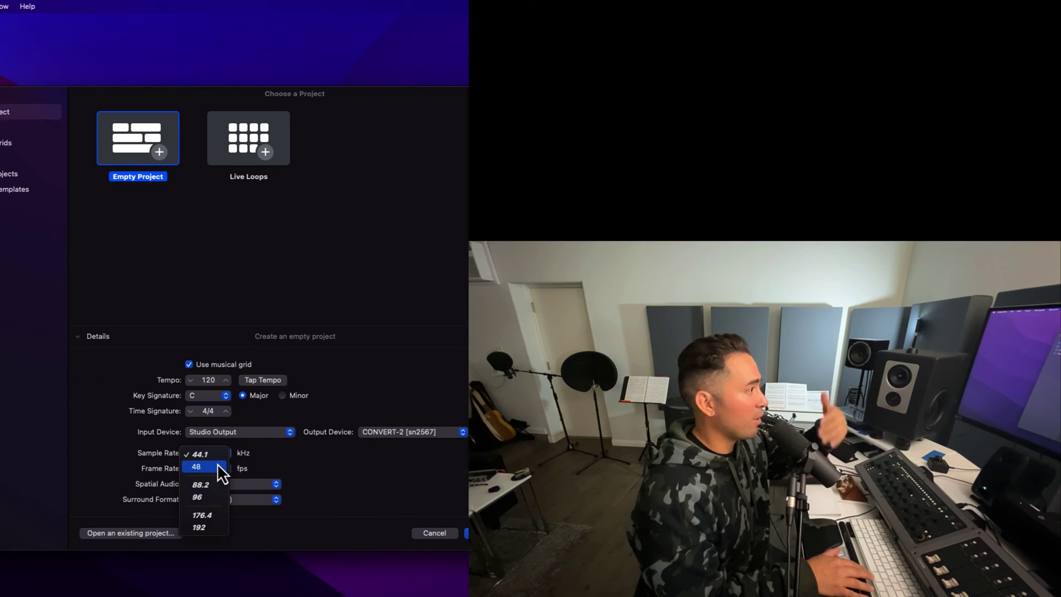
click(217, 464)
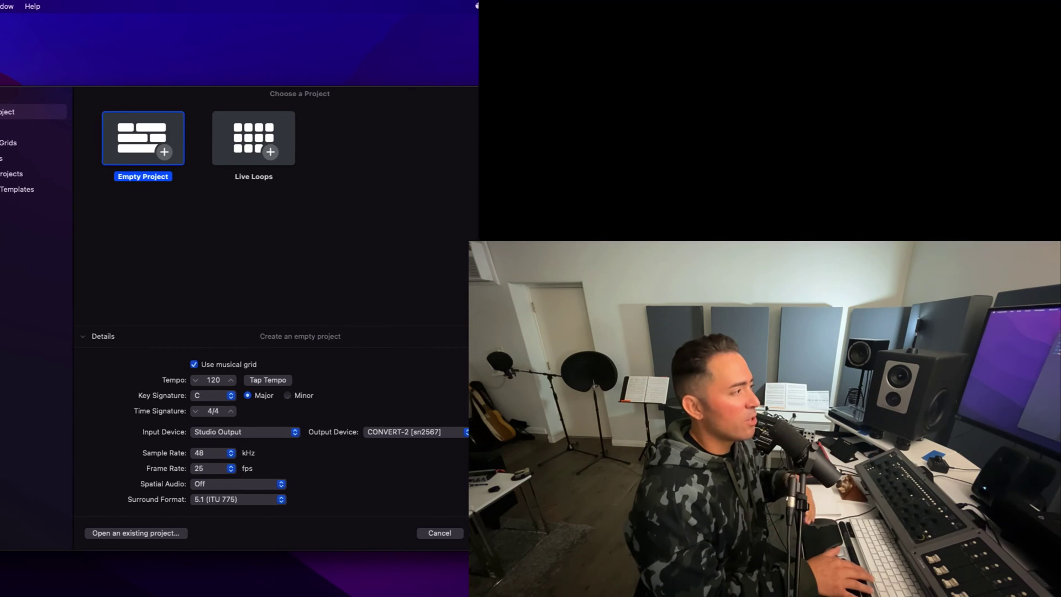
key(Return)
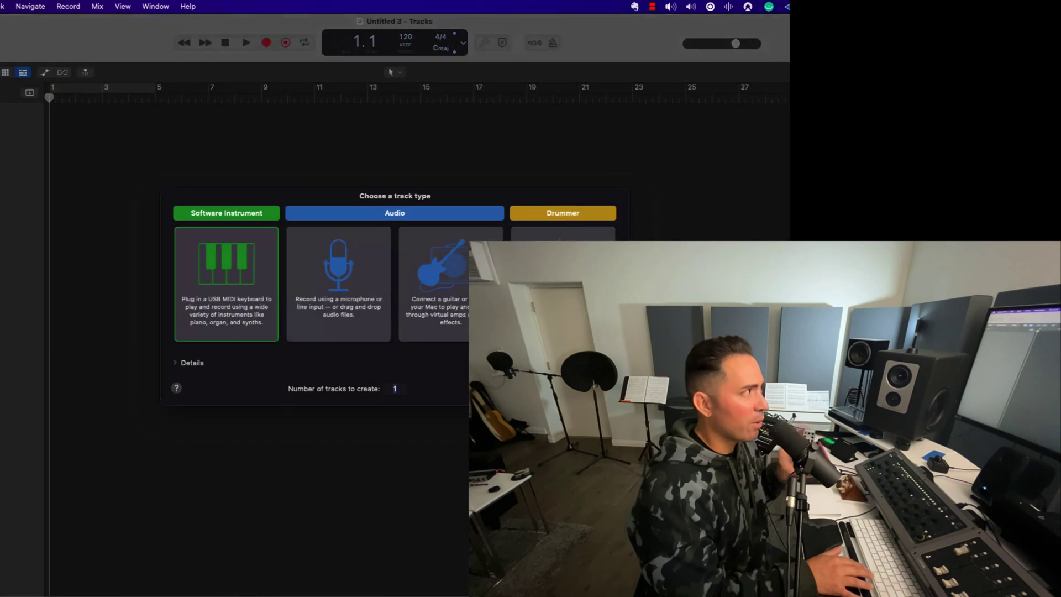
click(460, 292)
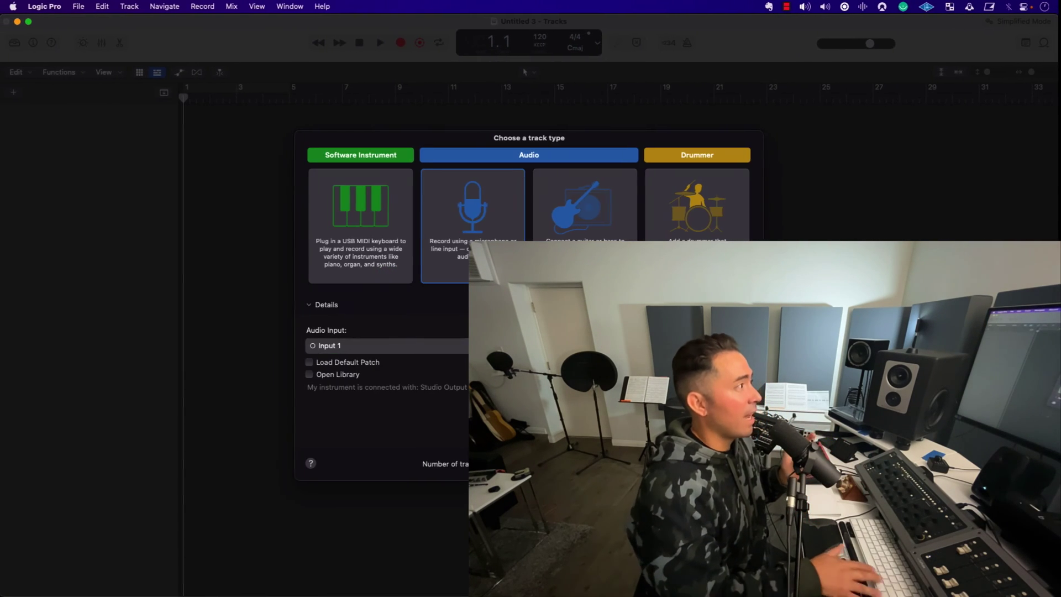
key(Return)
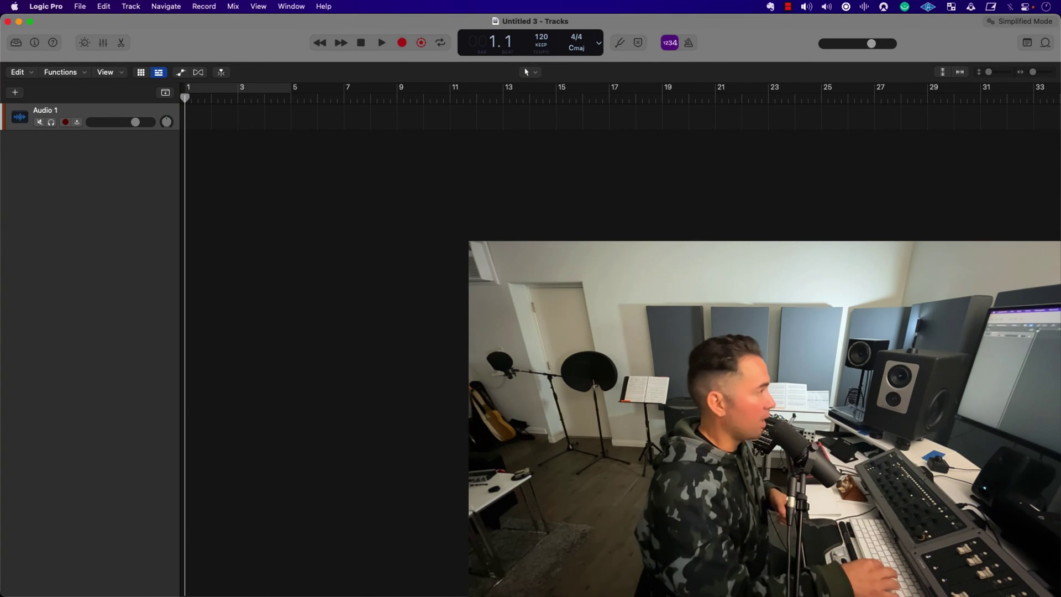
Tick Enable Complete Features in Advanced settings, then review the Display settings.
key(super+comma)
click(310, 190)
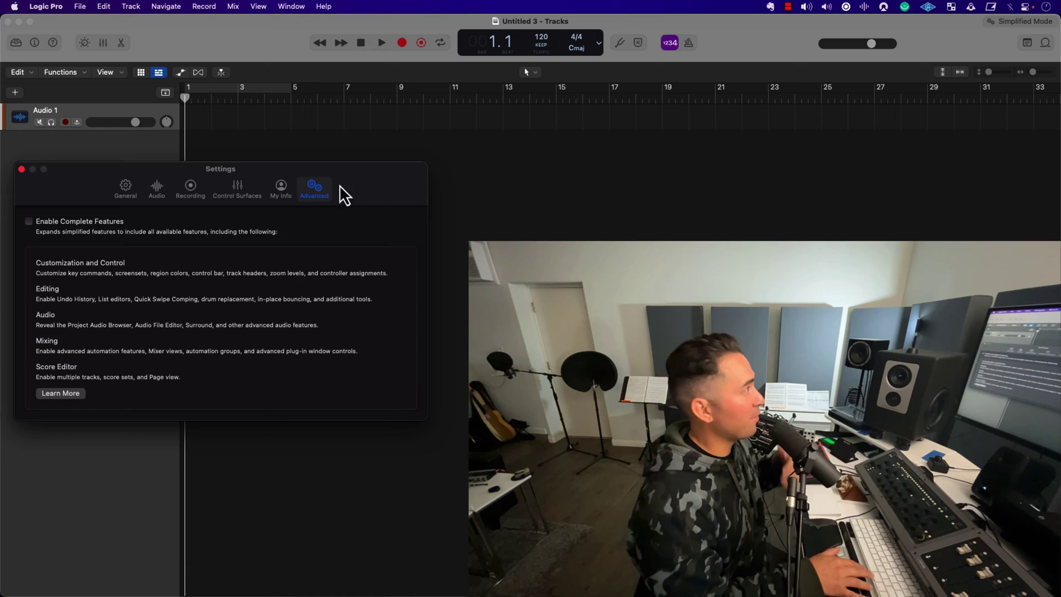
drag(340, 184, 553, 175)
click(242, 212)
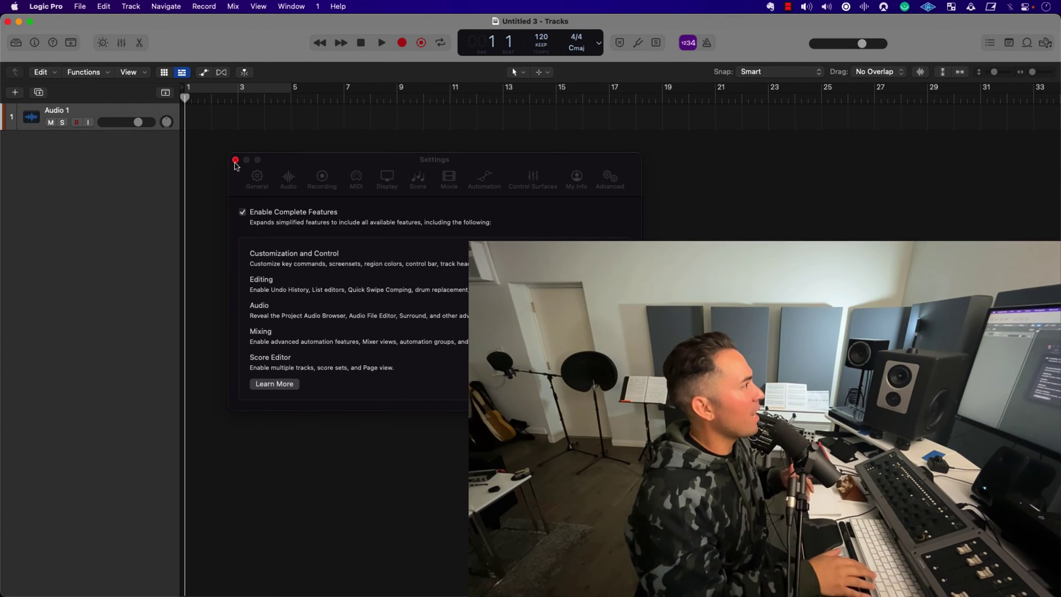
click(386, 178)
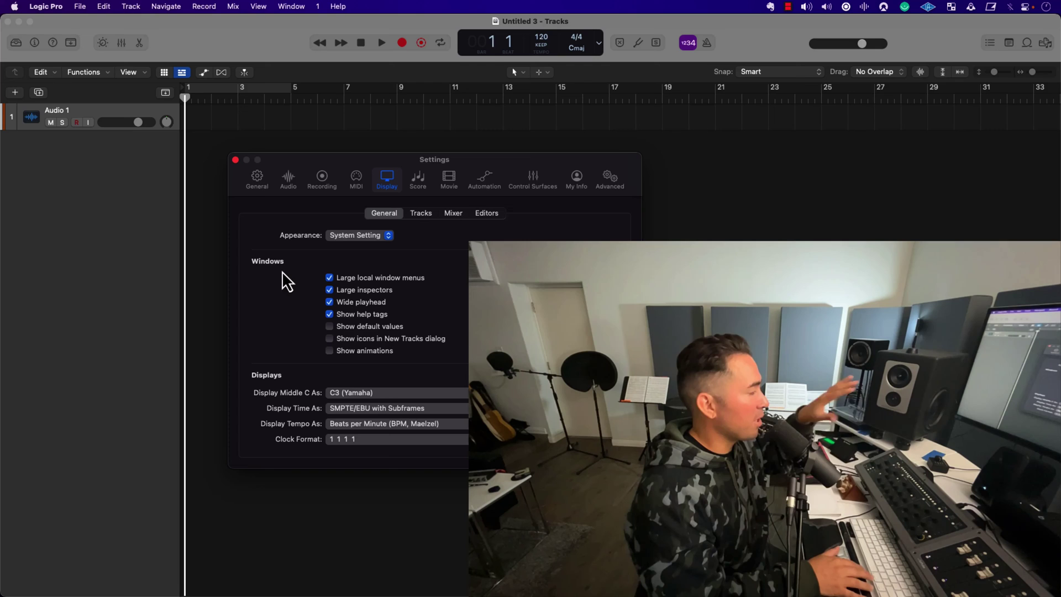
Close Settings, dismiss the new-track dialog, and show Audio 1's volume automation lane.
click(234, 160)
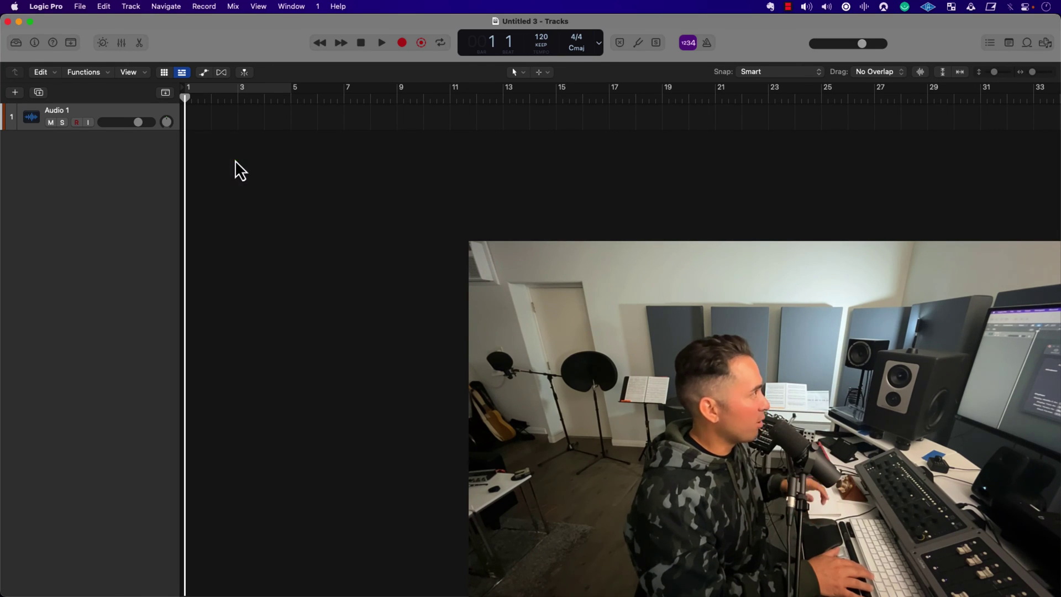
key(alt+super+n)
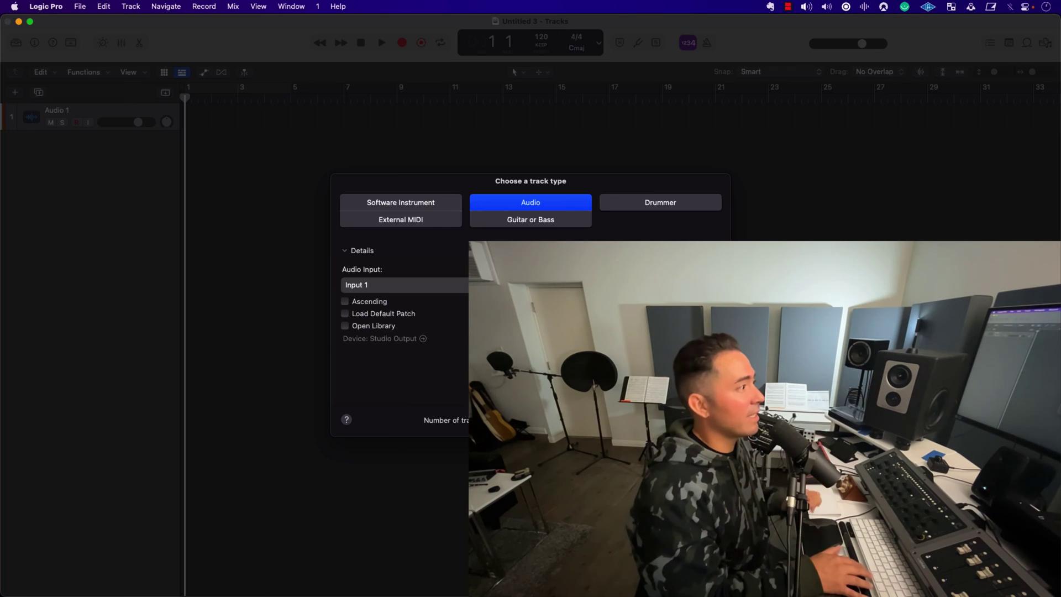
key(Return)
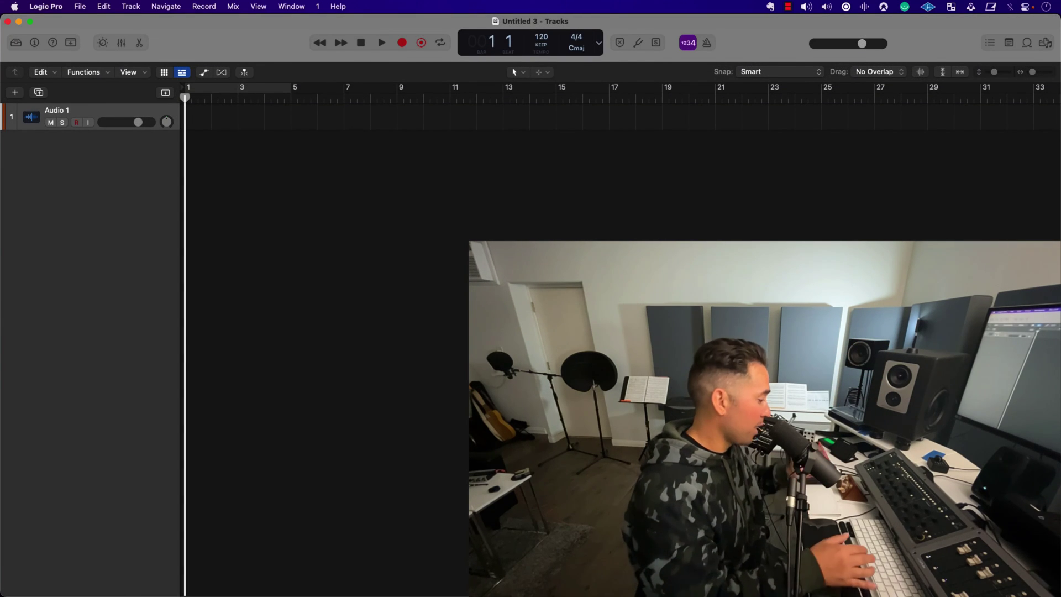
key(a)
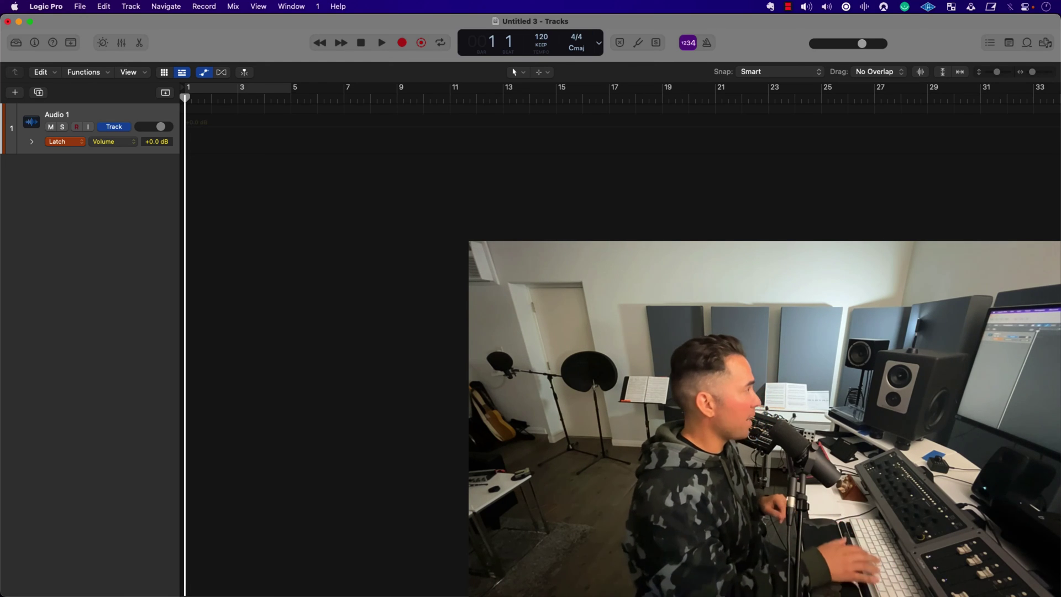
Play and stop the project to record Audio 1's Latch volume dip down to about -2.7 dB.
key(space)
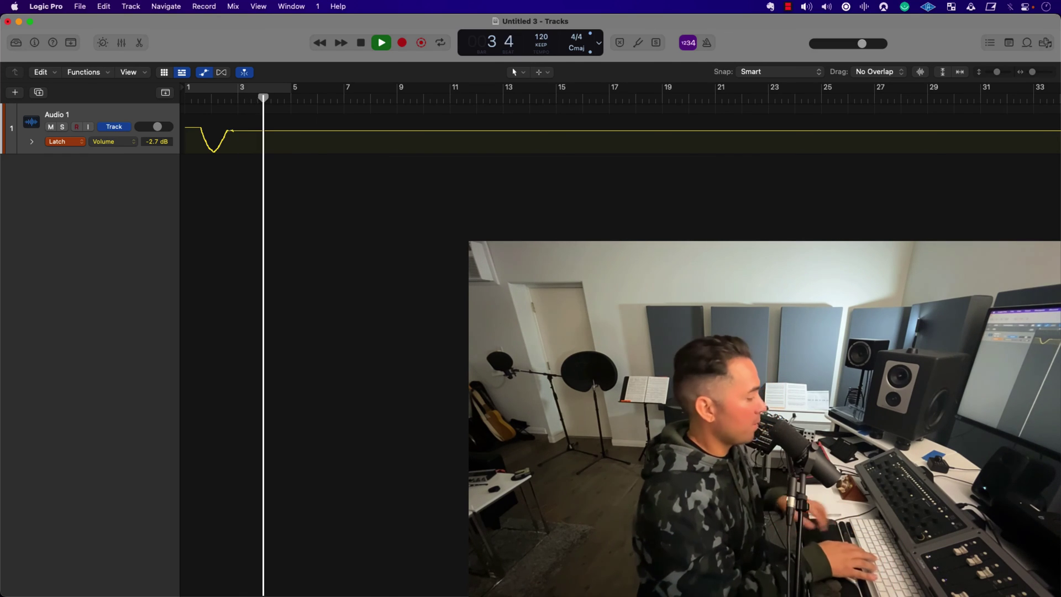
key(space)
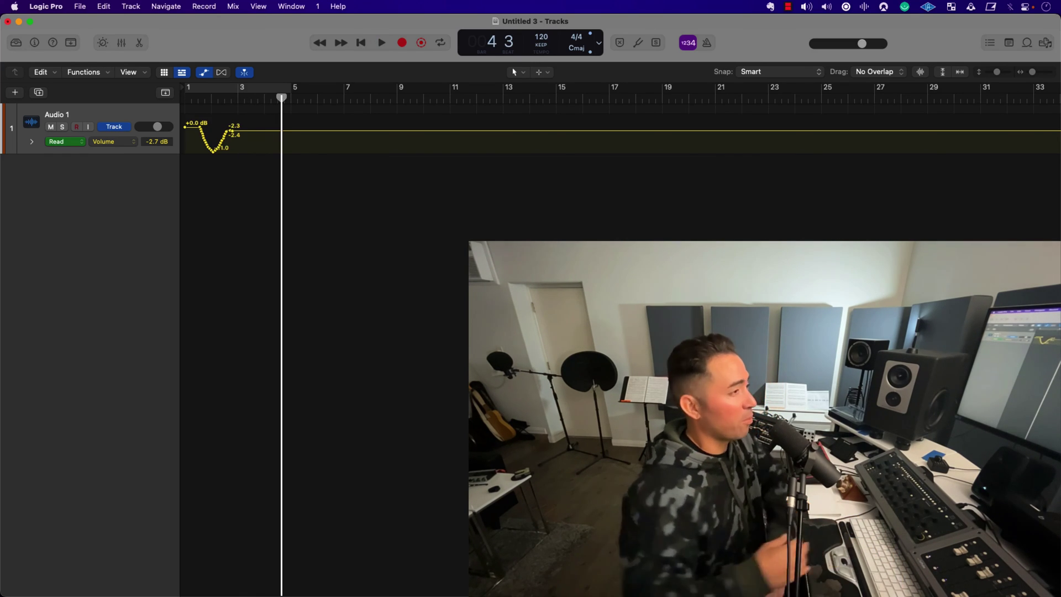